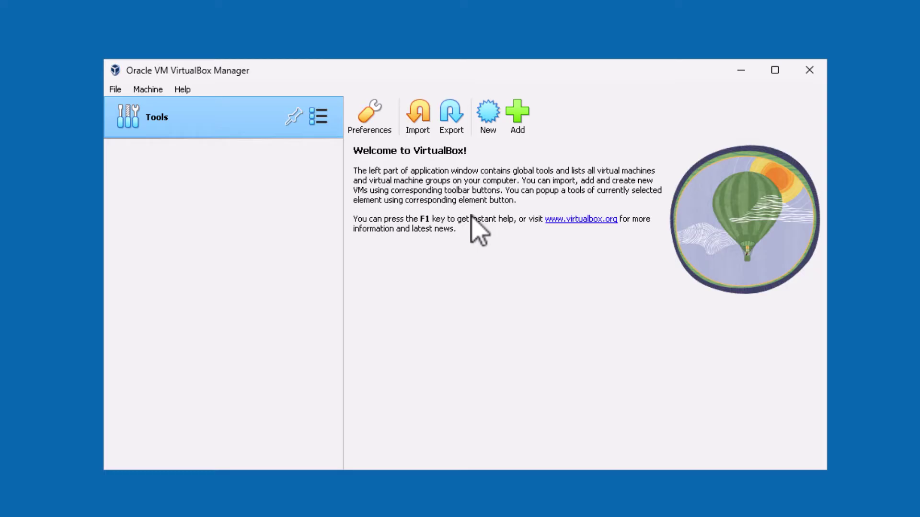
# Step: Start creating a new virtual machine named WIN 11, keeping the default machine folder
pyautogui.click(487, 123)
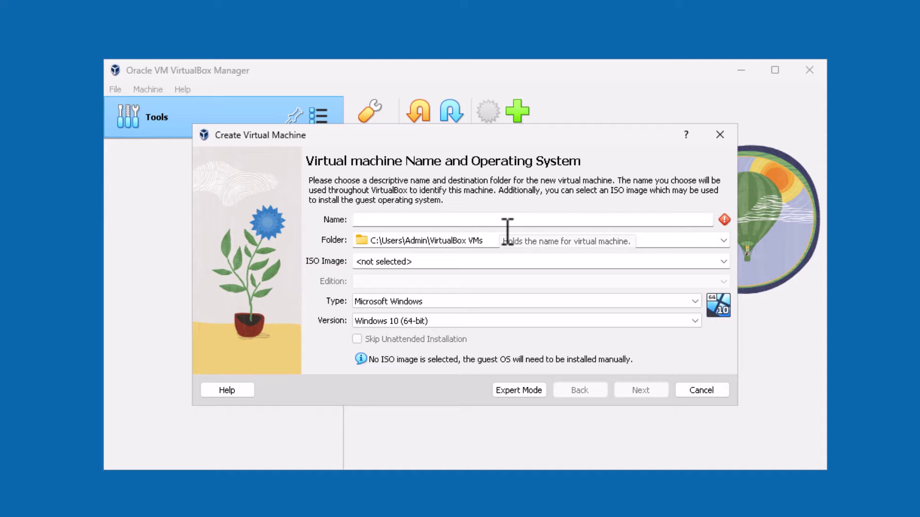
pyautogui.write('WIN')
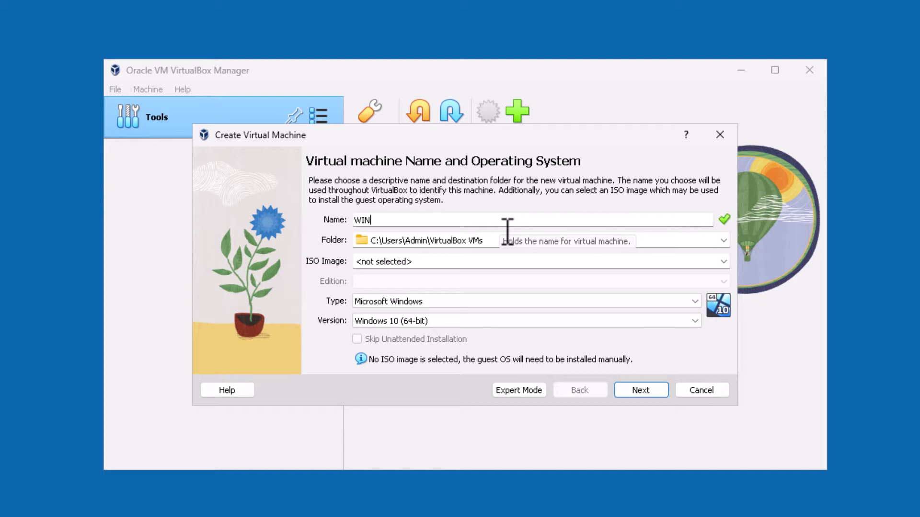
pyautogui.write(' 11')
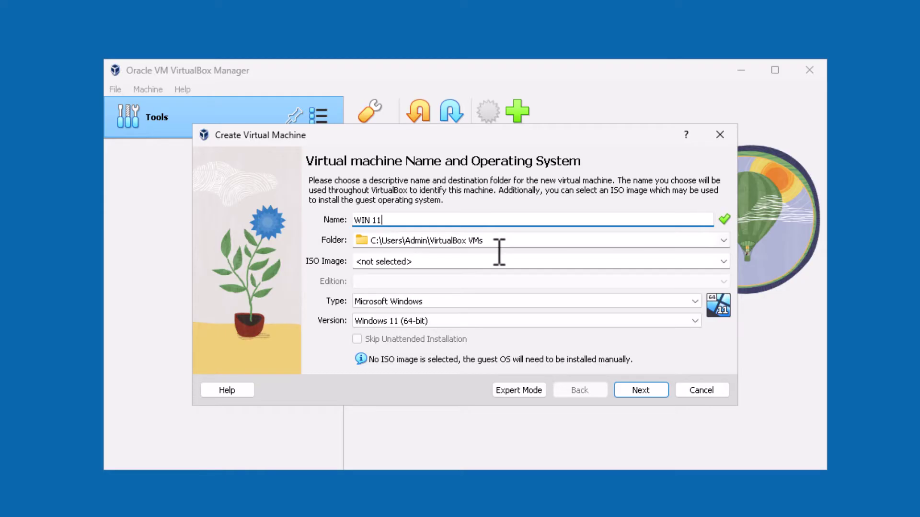
pyautogui.click(504, 245)
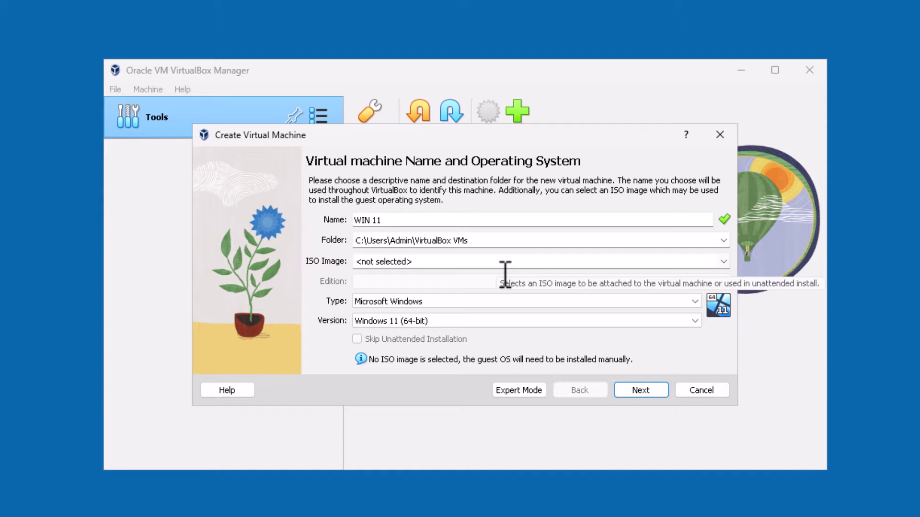
# Step: Select the WIN 11 22H2 disc image from the C:\ISO folder as the machine's ISO image
pyautogui.click(724, 262)
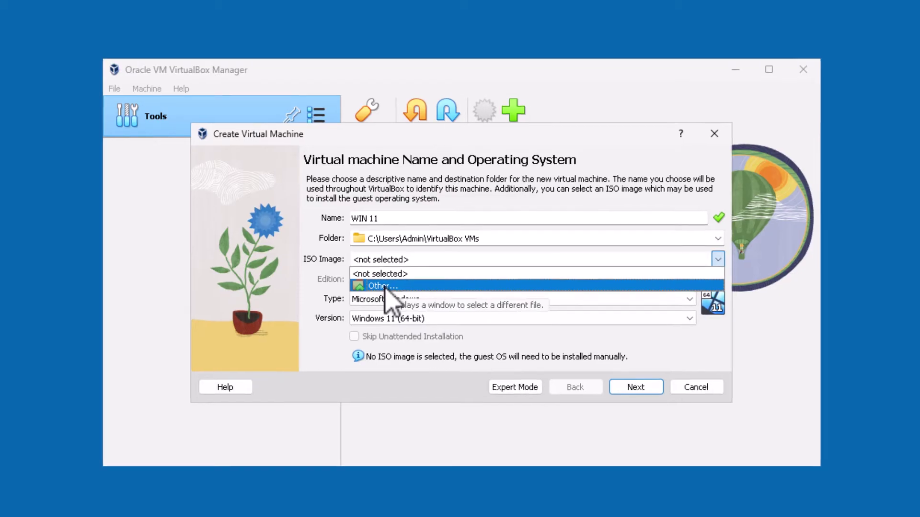
pyautogui.click(383, 288)
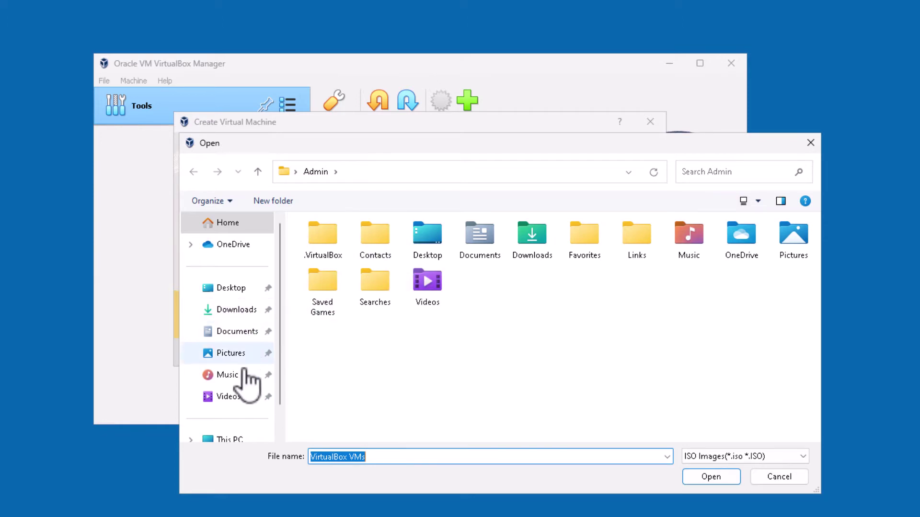
pyautogui.click(241, 439)
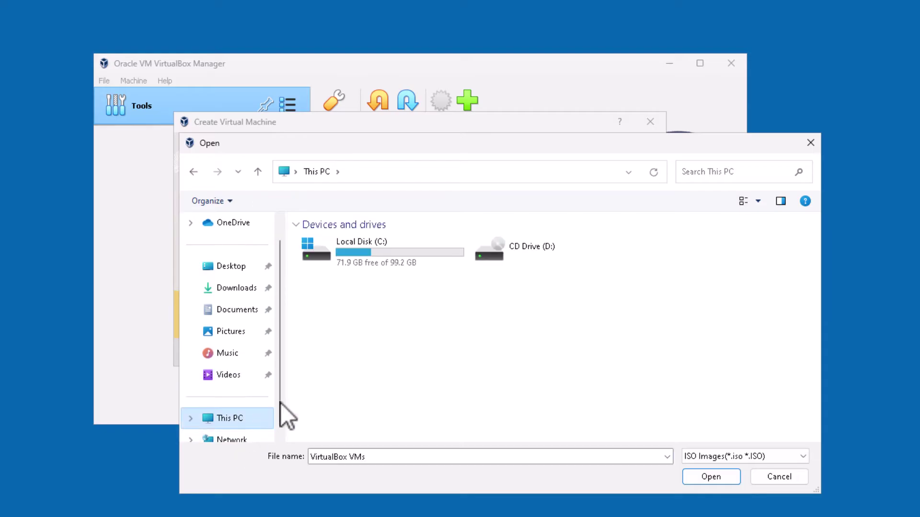
pyautogui.doubleClick(360, 261)
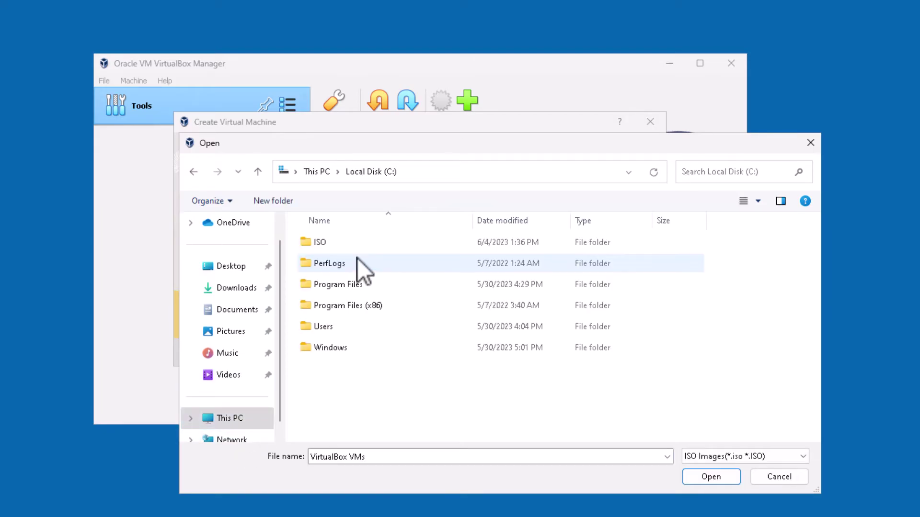
pyautogui.doubleClick(324, 245)
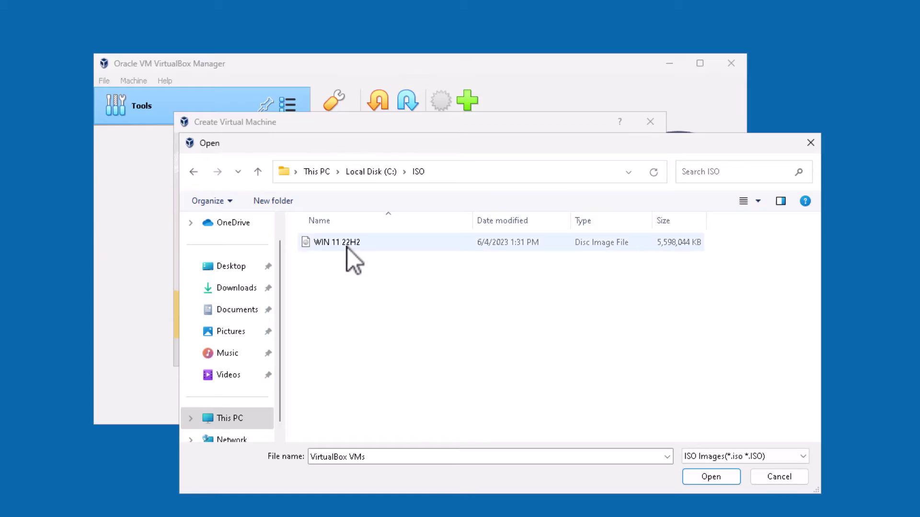
pyautogui.click(346, 248)
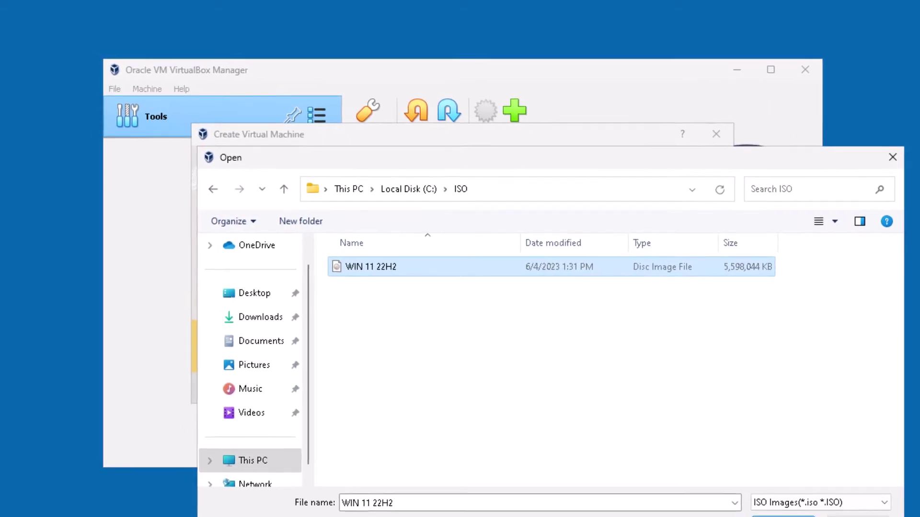
pyautogui.click(711, 477)
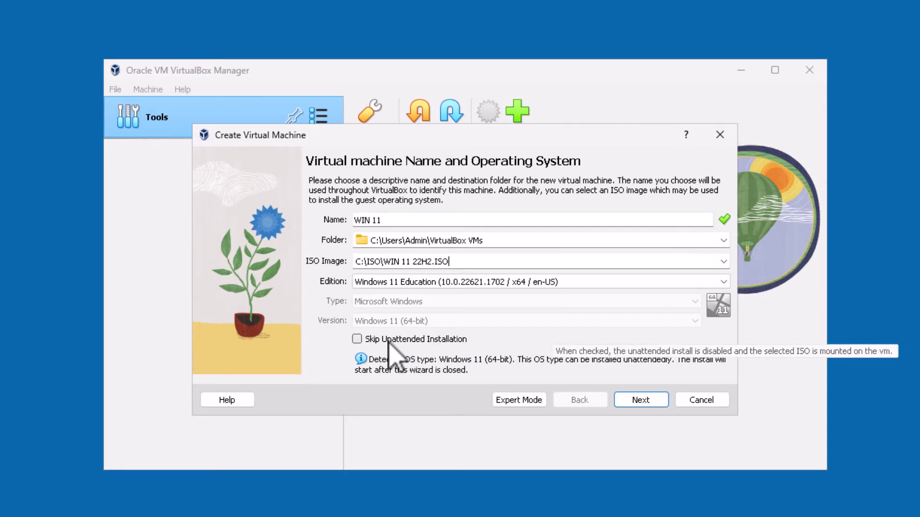
# Step: Skip the unattended installation and accept the hardware configuration of 4096 MB memory, 2 processors and EFI enabled
pyautogui.click(358, 340)
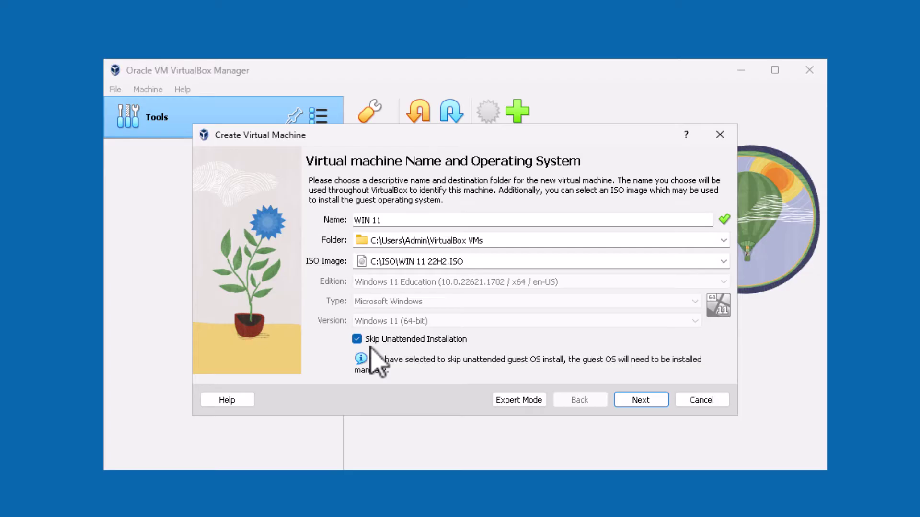
pyautogui.click(644, 399)
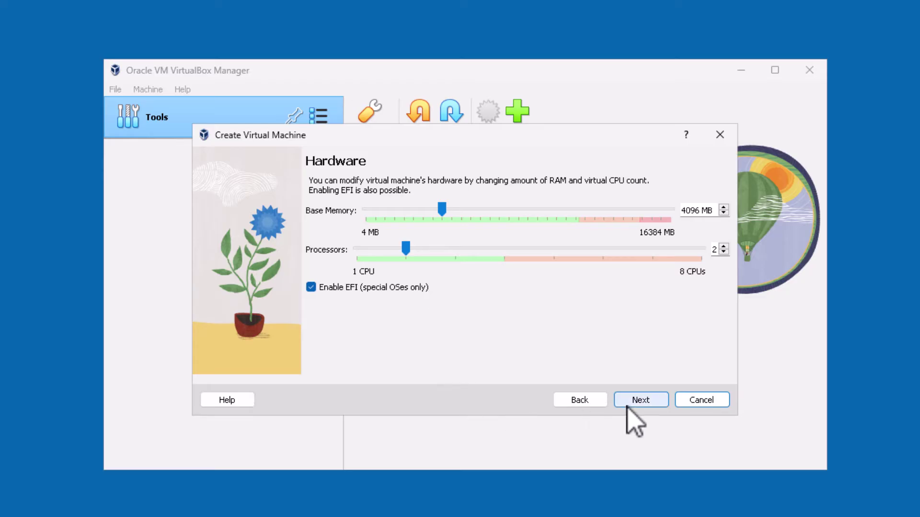
pyautogui.click(641, 401)
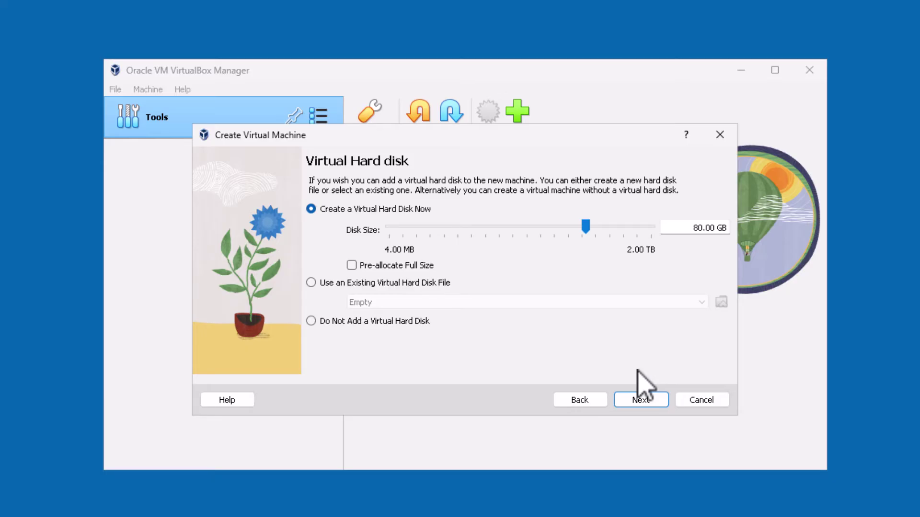
# Step: Set the new virtual hard disk's size to 100 GB and finish creating the virtual machine
pyautogui.click(699, 228)
pyautogui.press('BackSpace')
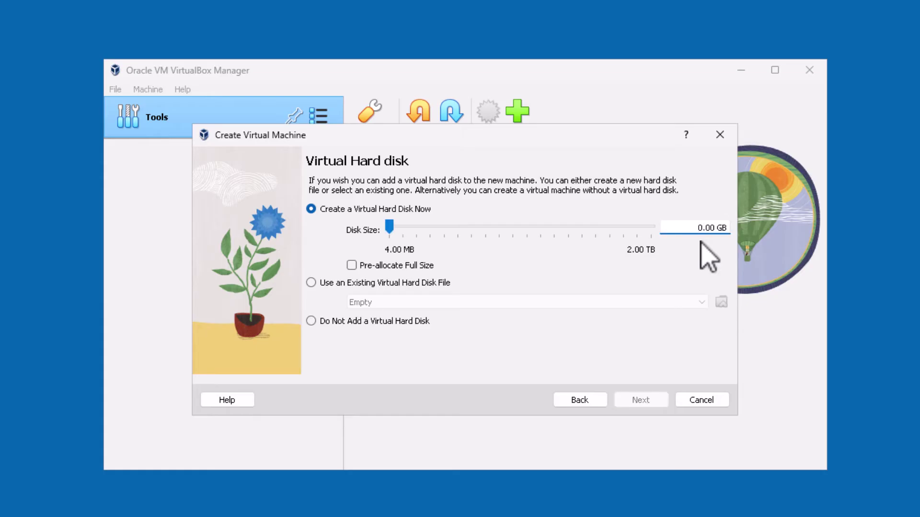
pyautogui.write('10')
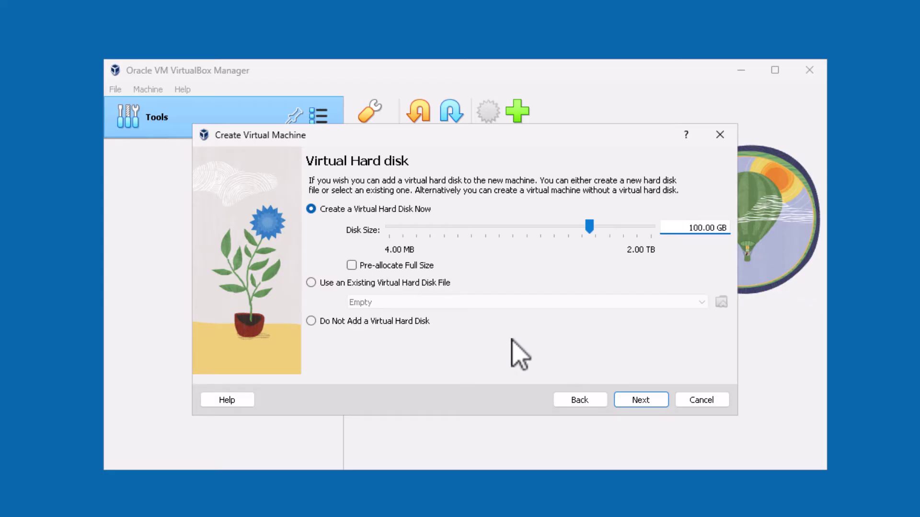
pyautogui.click(633, 405)
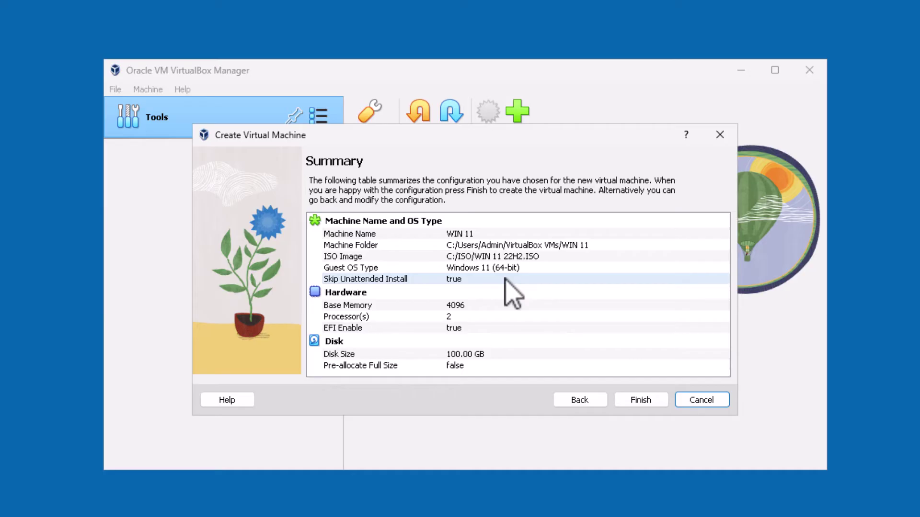
pyautogui.click(641, 406)
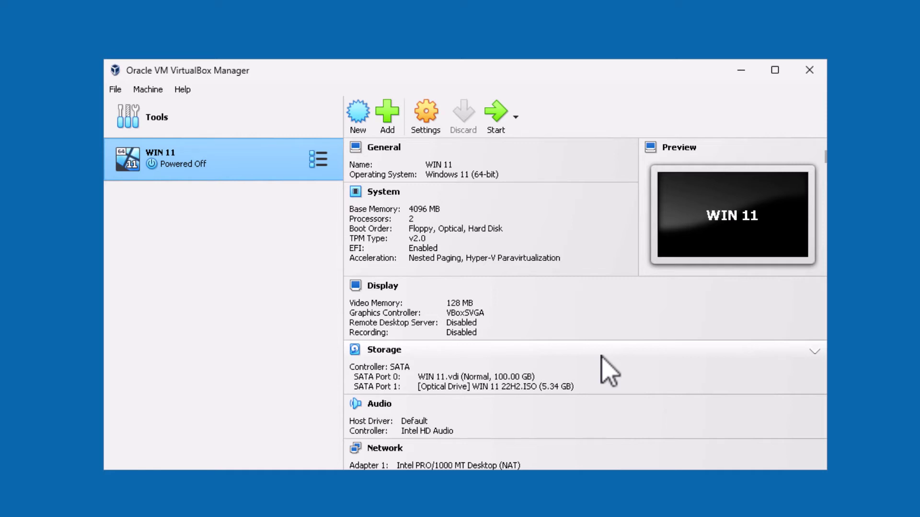
# Step: Examine the WIN 11 machine's general, system and display settings, including OS version, disk encryption and processor options
pyautogui.click(427, 120)
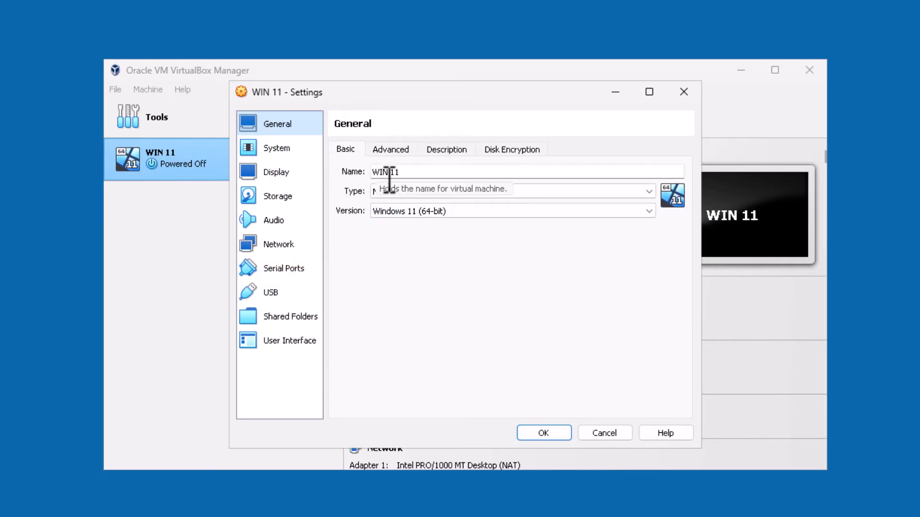
pyautogui.click(417, 179)
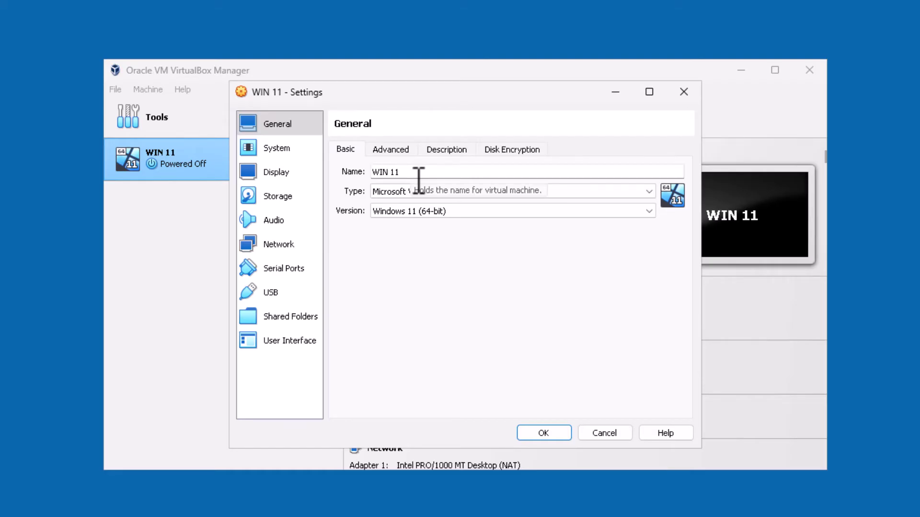
pyautogui.click(401, 211)
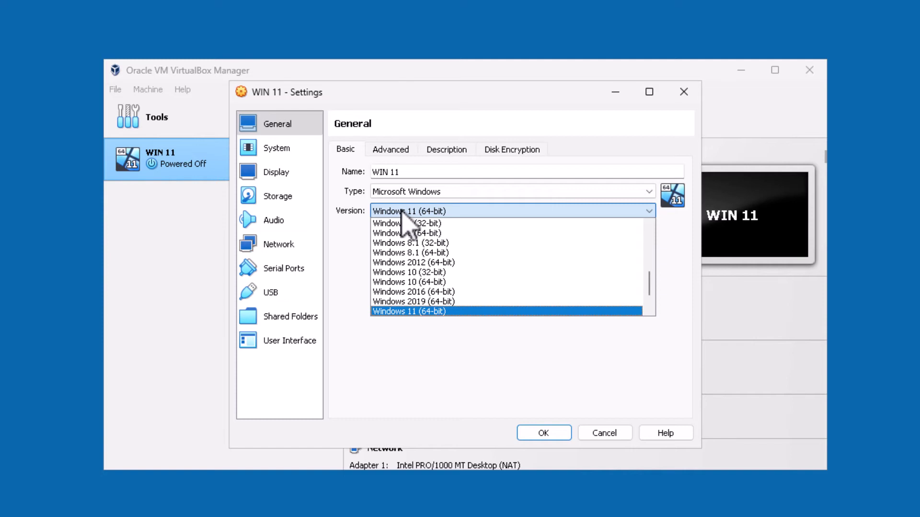
pyautogui.click(403, 150)
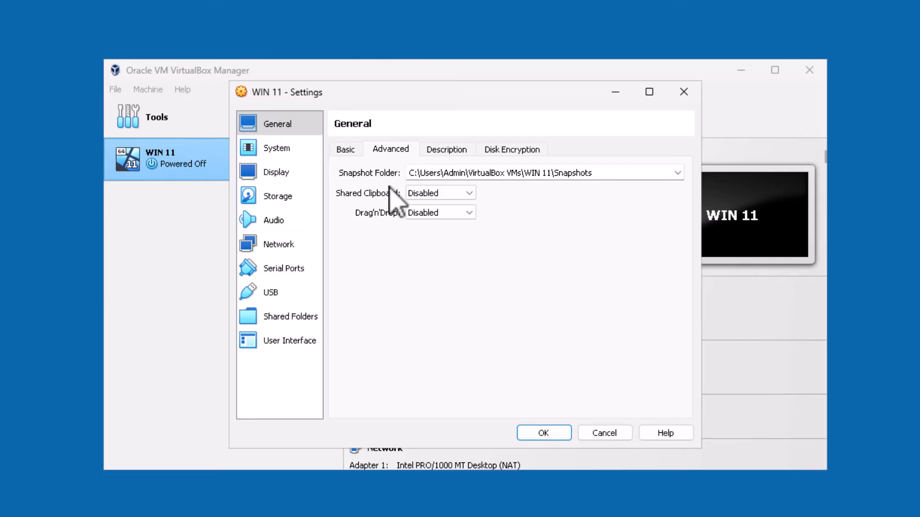
pyautogui.click(446, 152)
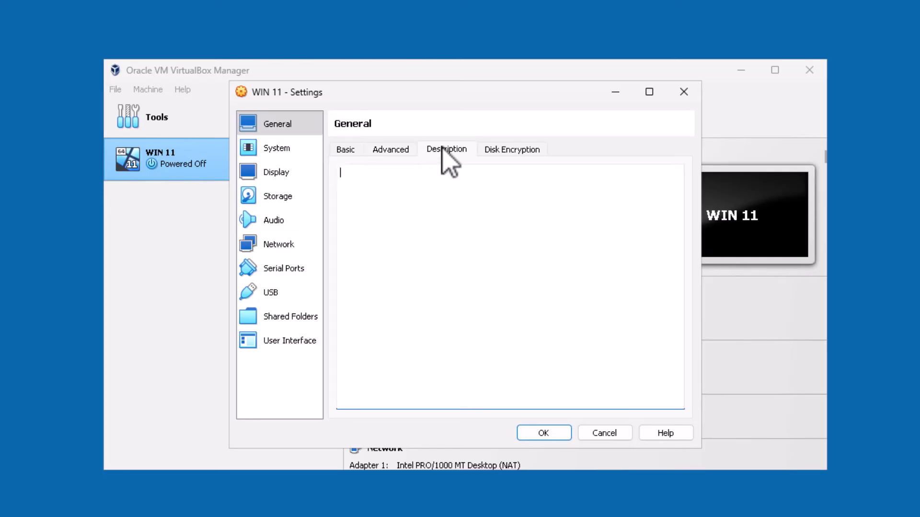
pyautogui.click(512, 152)
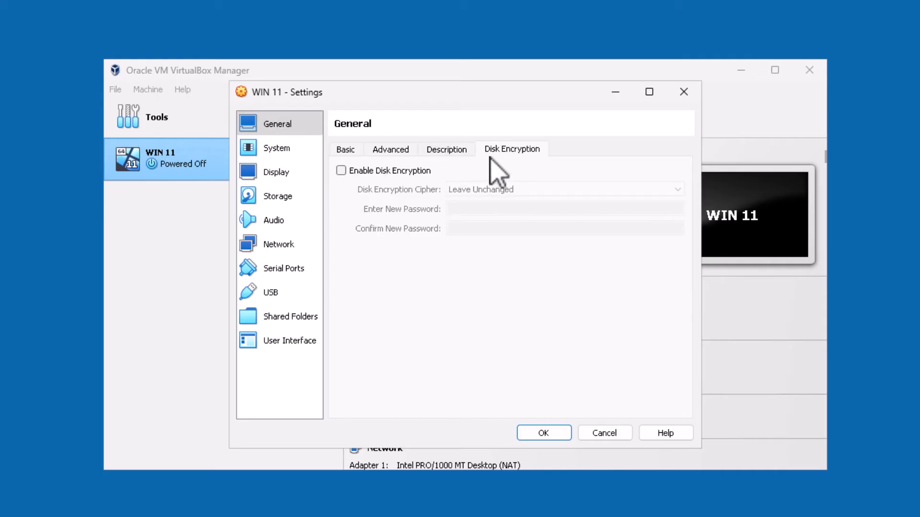
pyautogui.click(295, 153)
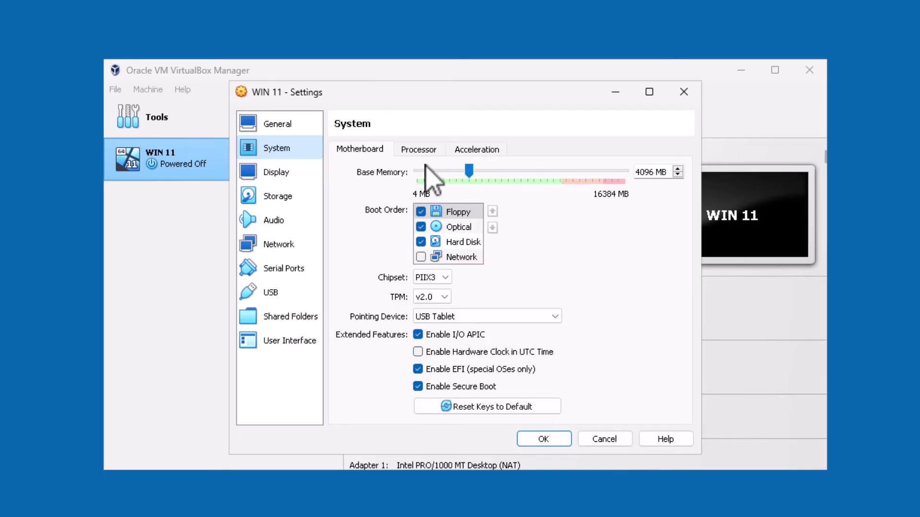
pyautogui.click(412, 150)
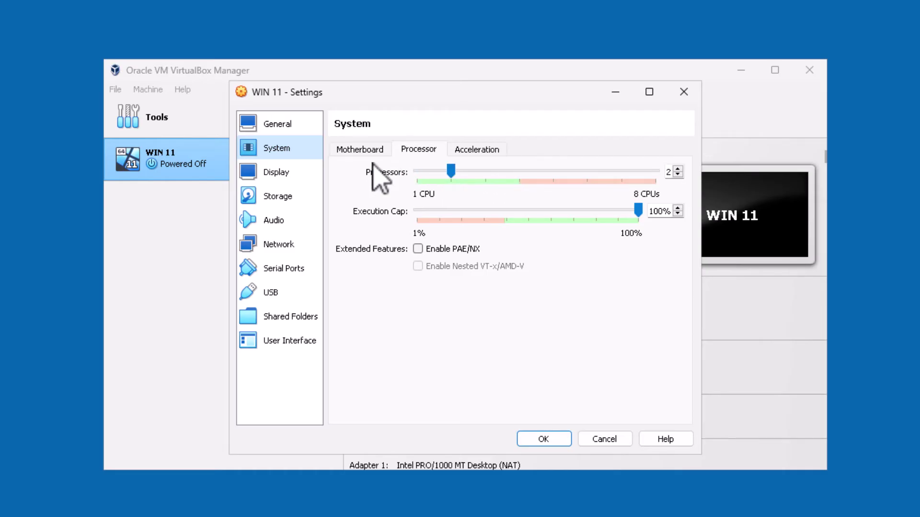
pyautogui.click(301, 177)
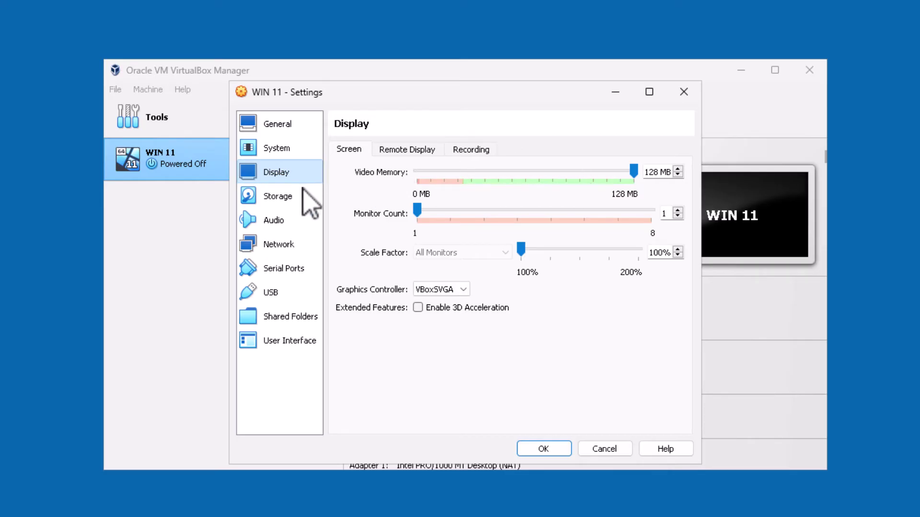
# Step: Disable audio in the WIN 11 machine's settings
pyautogui.press('Down')
pyautogui.press('Down')
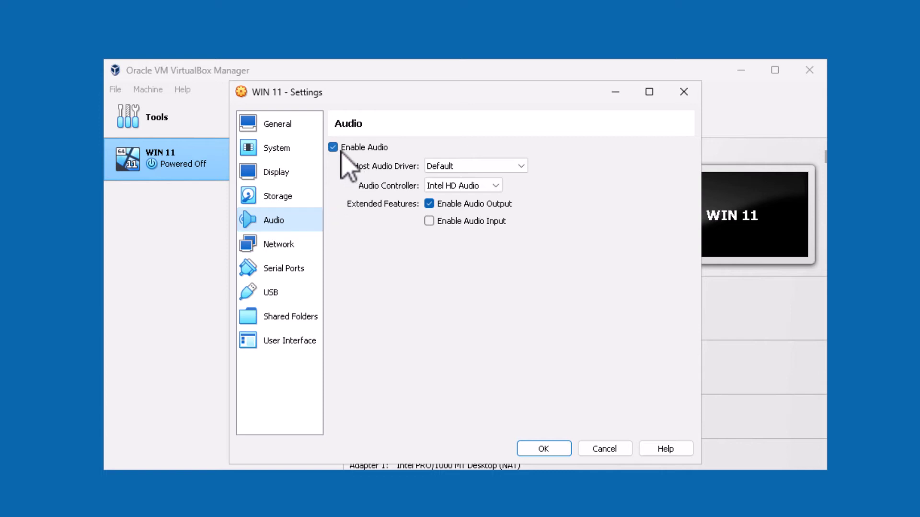
pyautogui.click(333, 148)
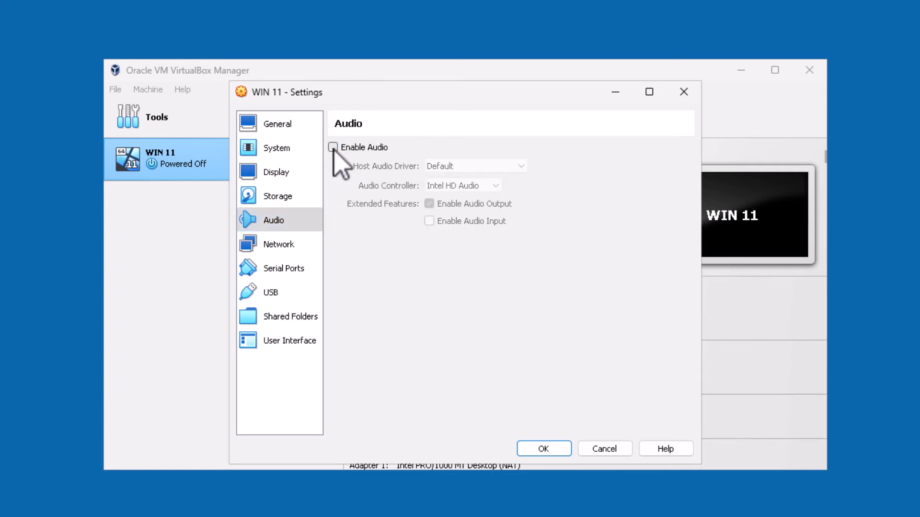
# Step: Check the configuration of network adapters 1 to 4 and save the virtual machine's settings
pyautogui.click(301, 245)
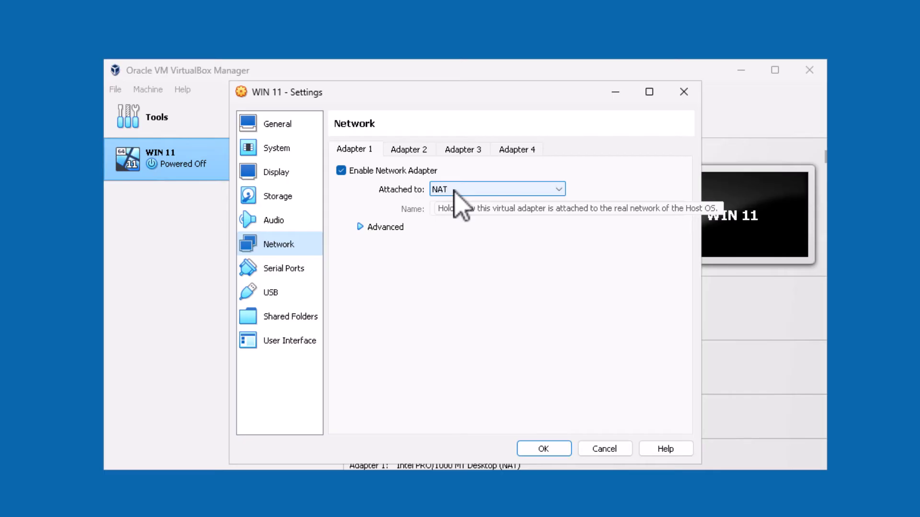
pyautogui.click(426, 153)
pyautogui.click(459, 154)
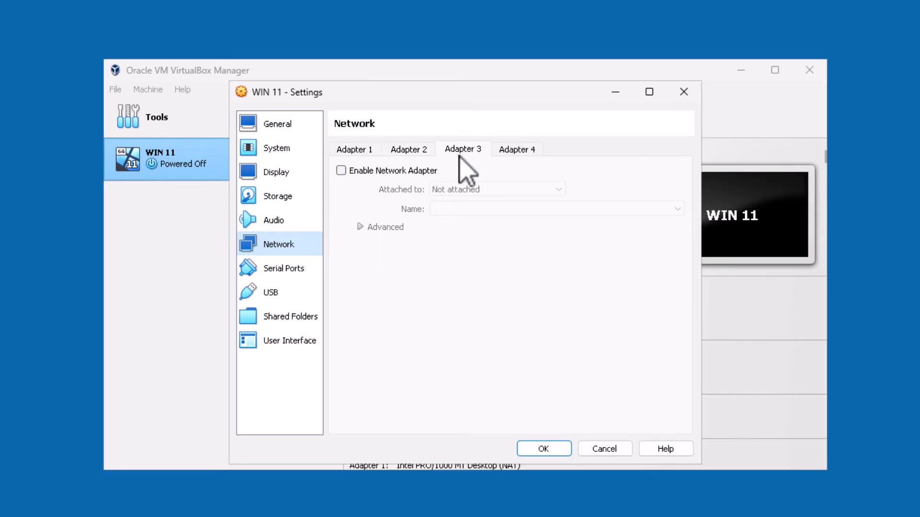
pyautogui.click(517, 152)
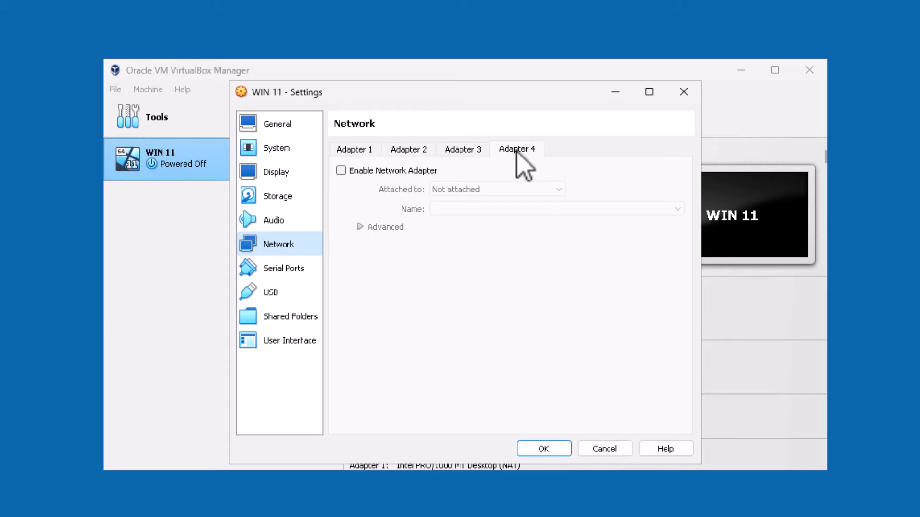
pyautogui.click(429, 153)
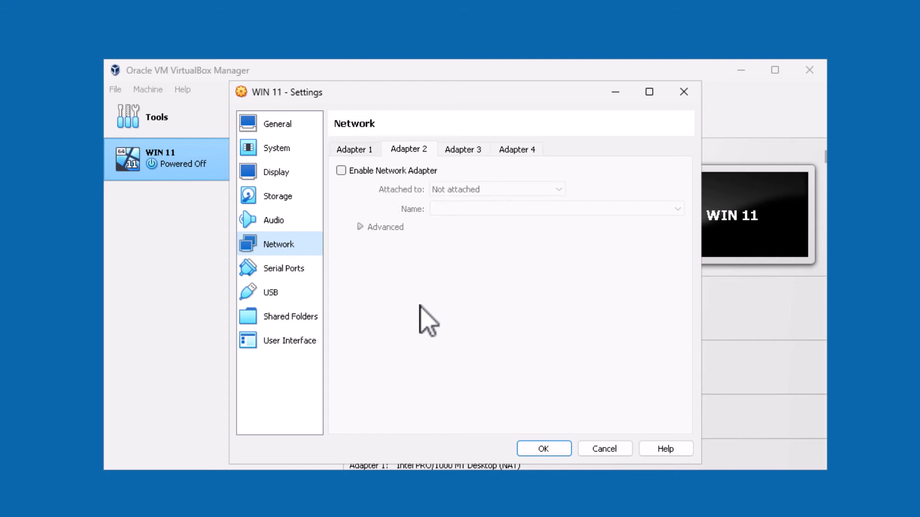
pyautogui.click(356, 150)
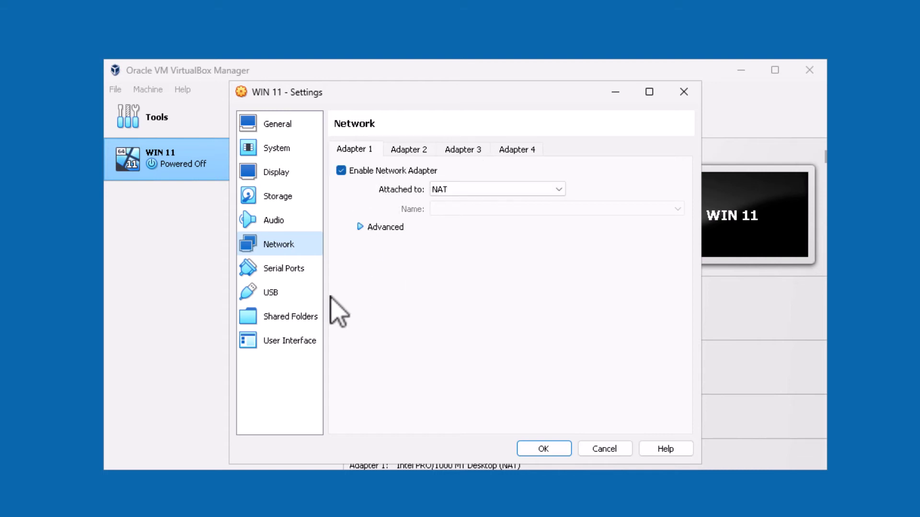
pyautogui.click(540, 448)
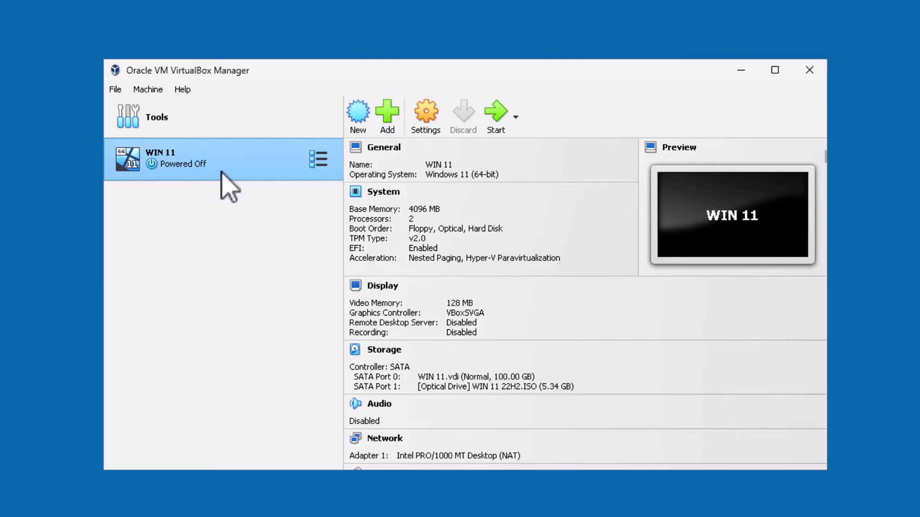
# Step: Start the Windows 11 virtual machine, boot it from the installation disc and proceed through Windows setup past the device user name page
pyautogui.click(496, 116)
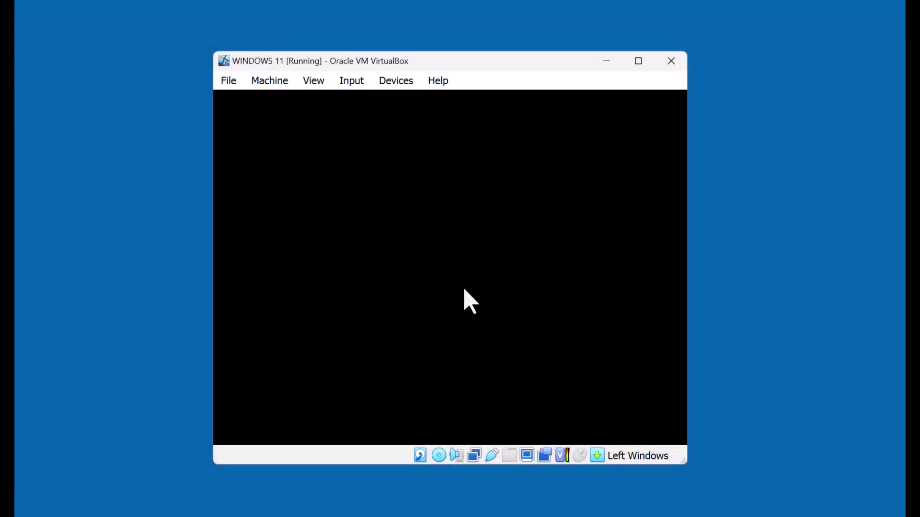
pyautogui.press('Return')
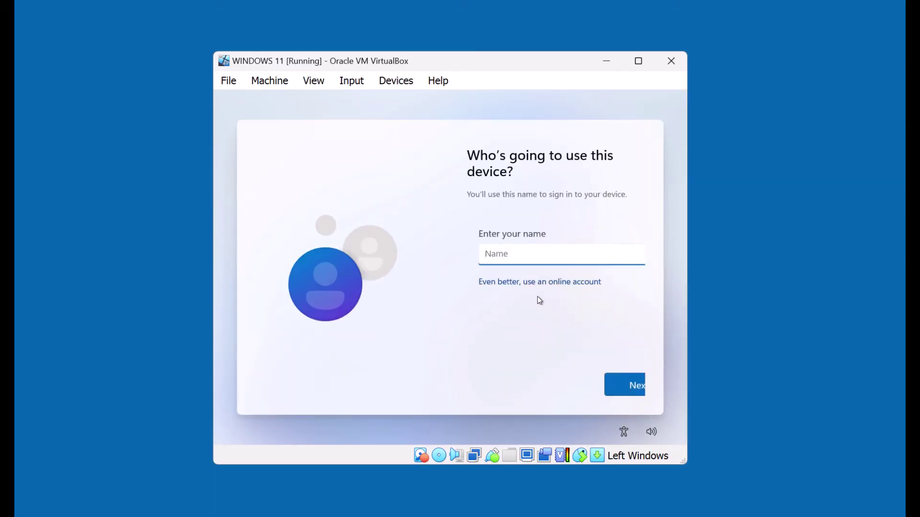
pyautogui.click(628, 389)
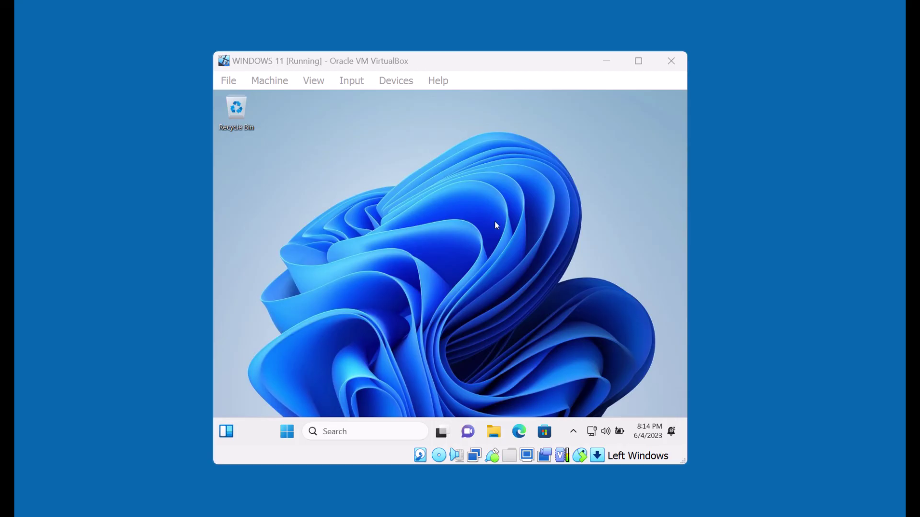
# Step: Show the guest's drives under This PC and remove the WIN 11 22H2.ISO disk from the virtual optical drive
pyautogui.click(494, 433)
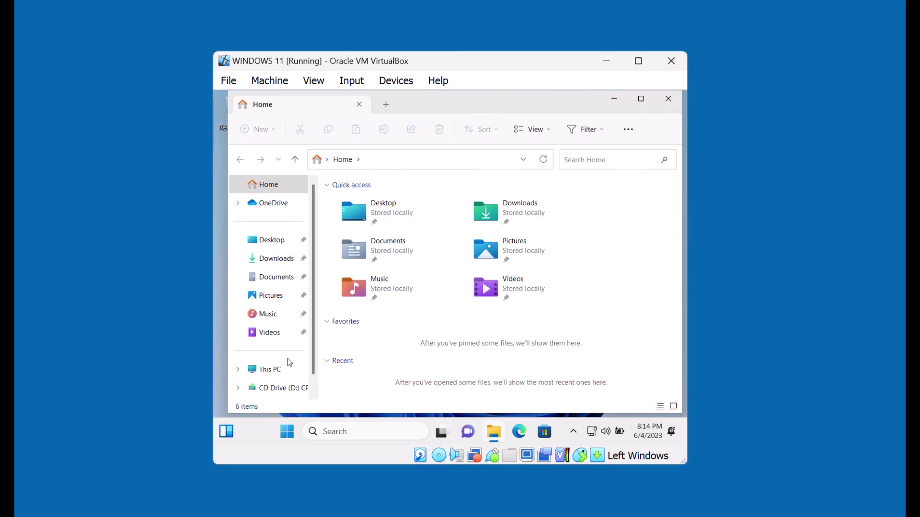
pyautogui.click(259, 369)
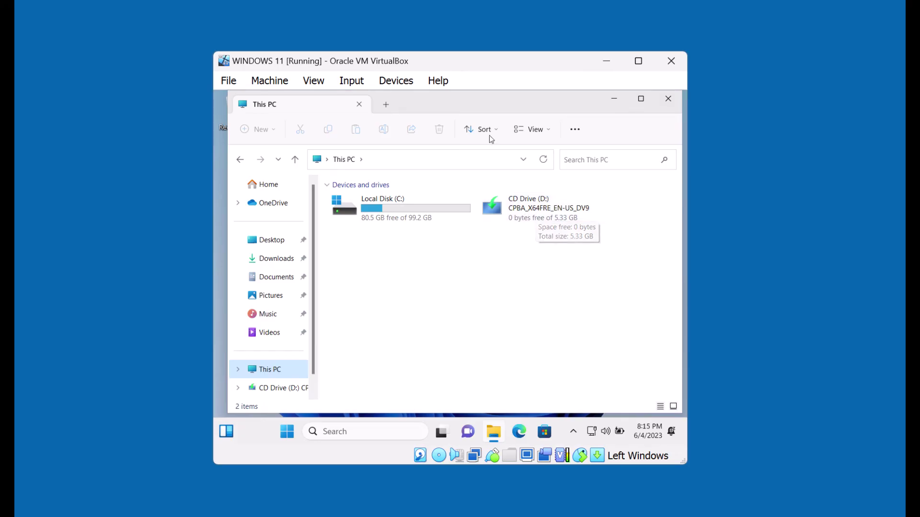
pyautogui.click(397, 81)
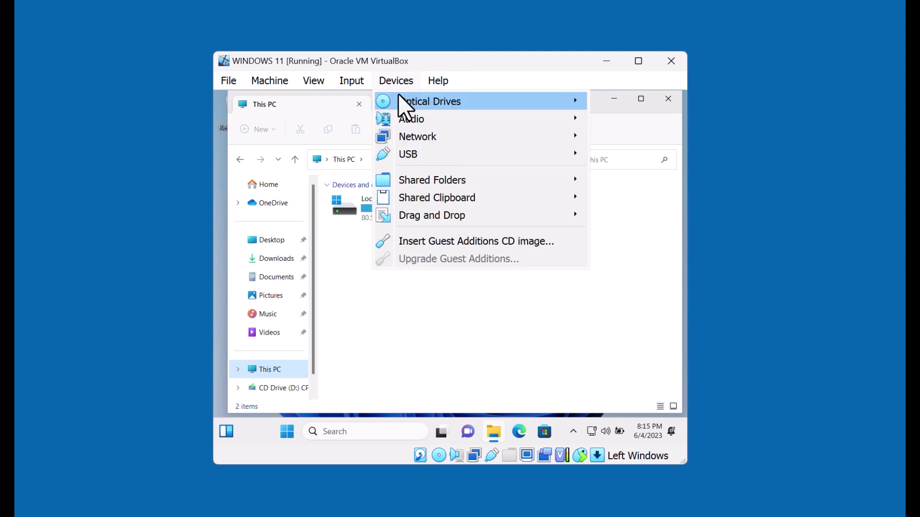
pyautogui.moveTo(402, 101)
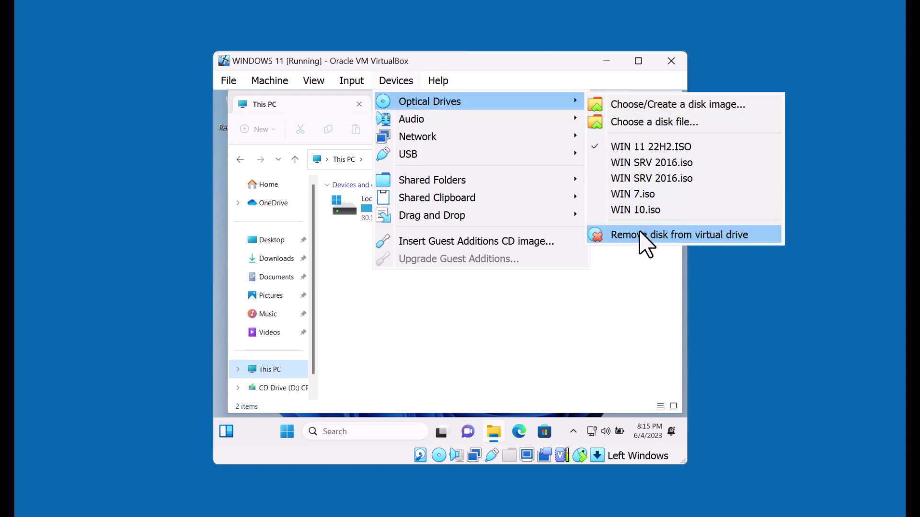
pyautogui.click(645, 244)
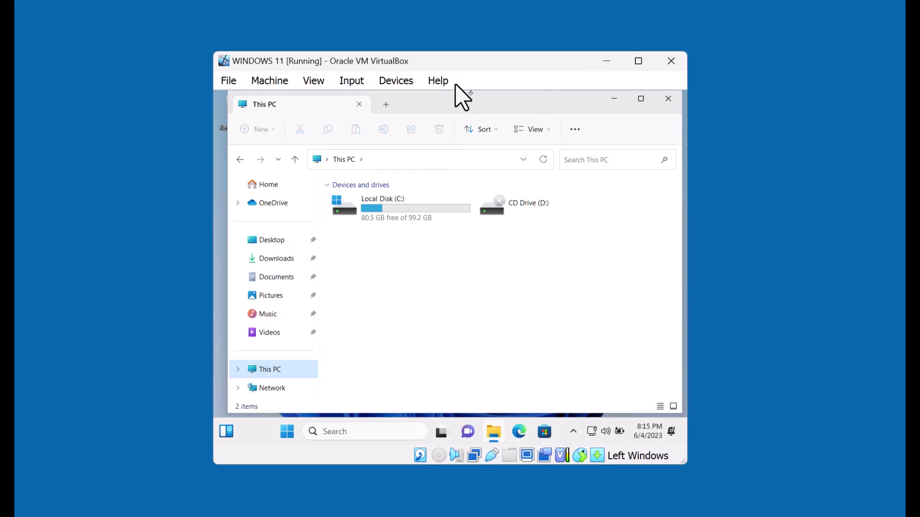
# Step: Insert the Guest Additions CD image, run VBoxWindowsAdditions.exe from it and allow it to make changes to the device
pyautogui.click(404, 82)
pyautogui.click(406, 82)
pyautogui.click(406, 82)
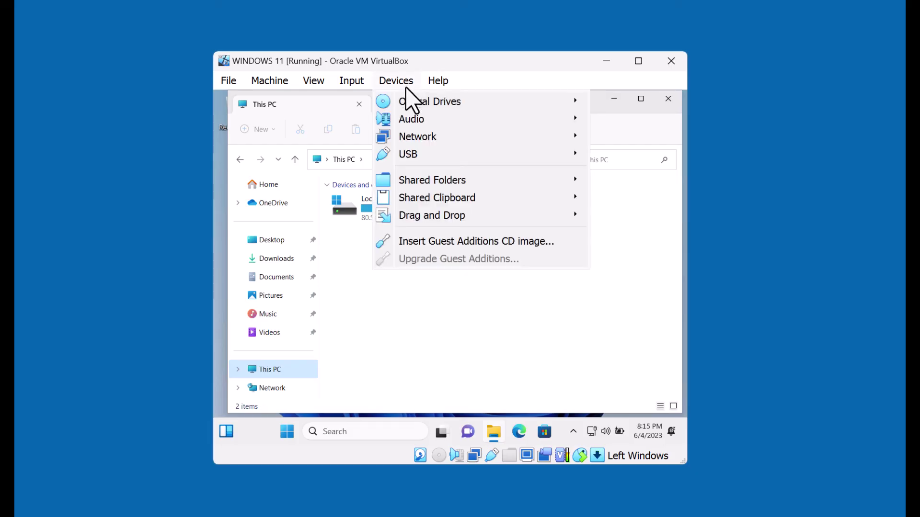
pyautogui.click(436, 239)
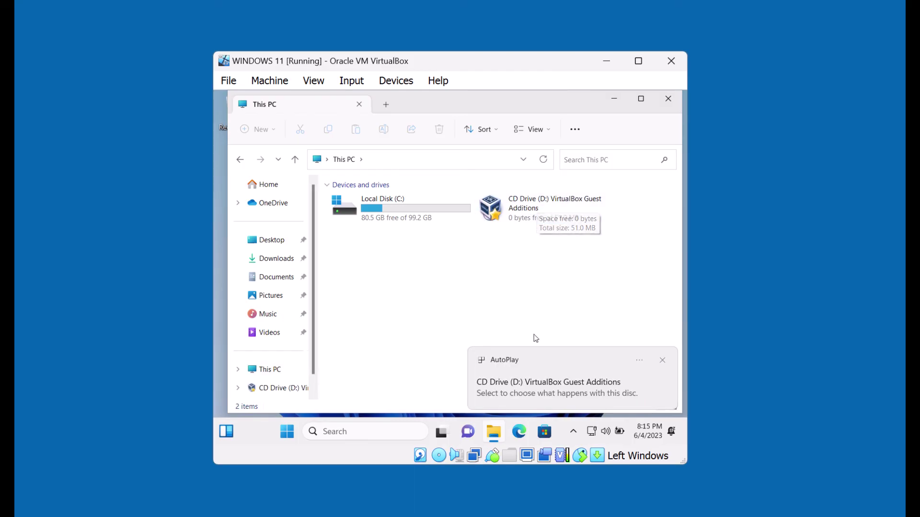
pyautogui.click(540, 394)
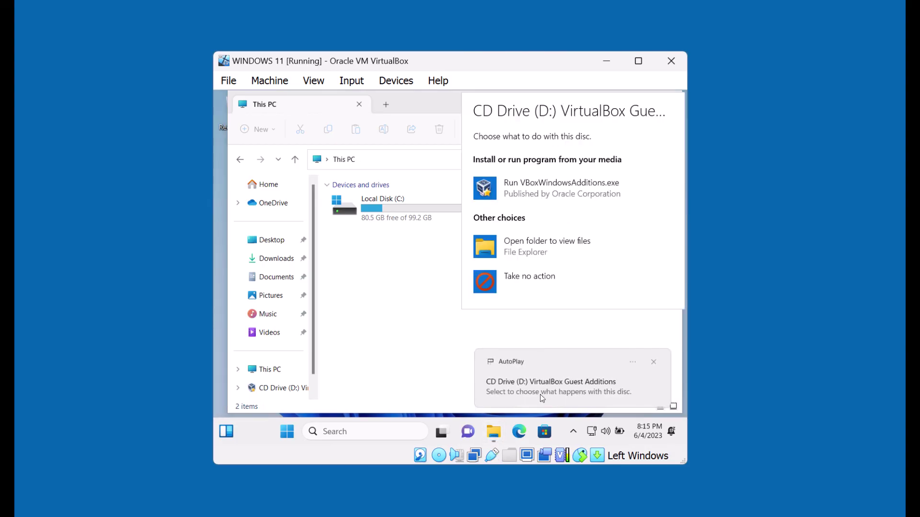
pyautogui.click(531, 191)
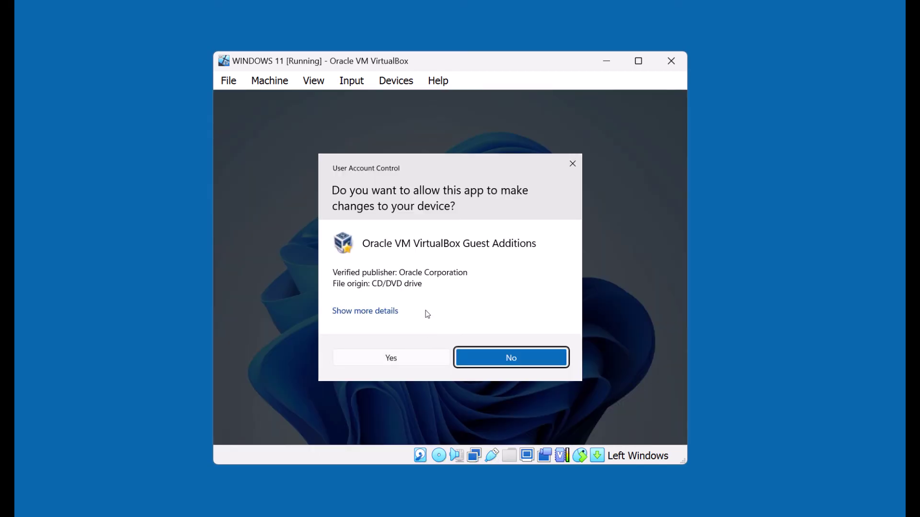
pyautogui.click(408, 359)
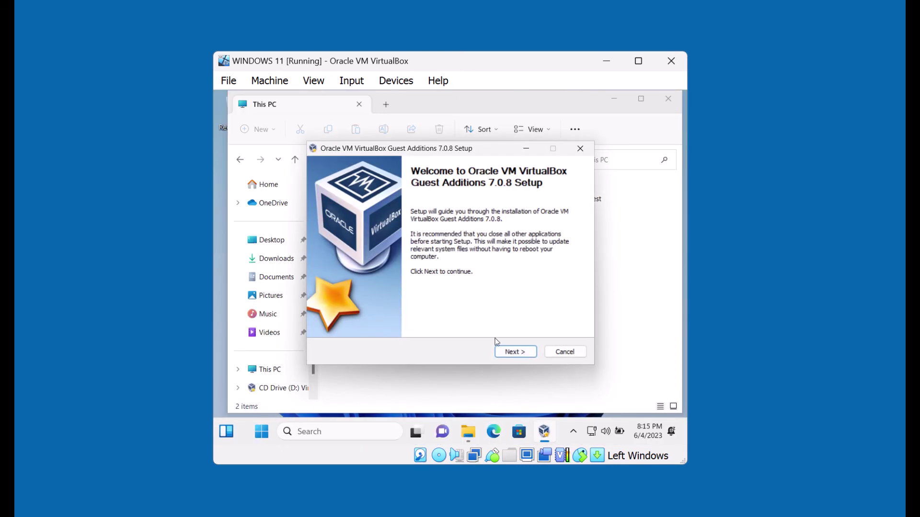
# Step: Install VirtualBox Guest Additions 7.0.8 in the default folder with the default components, and close the guest's File Explorer window
pyautogui.click(506, 353)
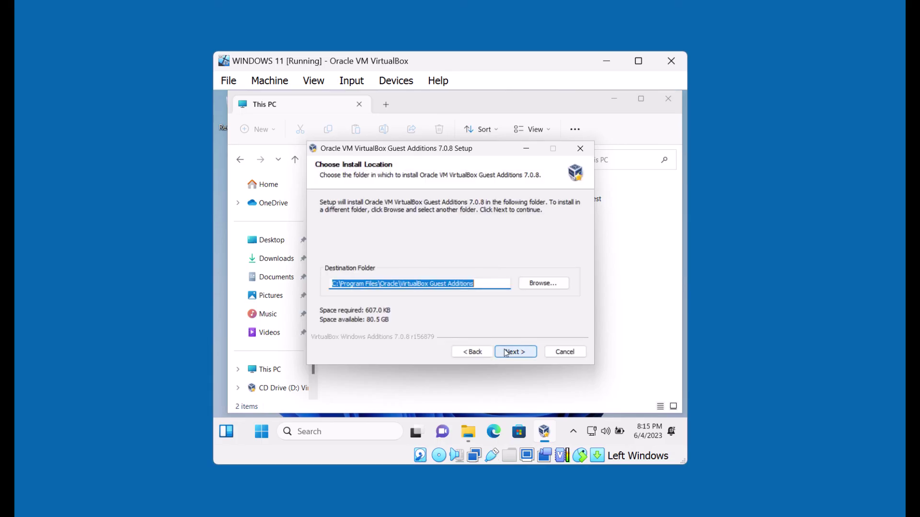
pyautogui.click(506, 353)
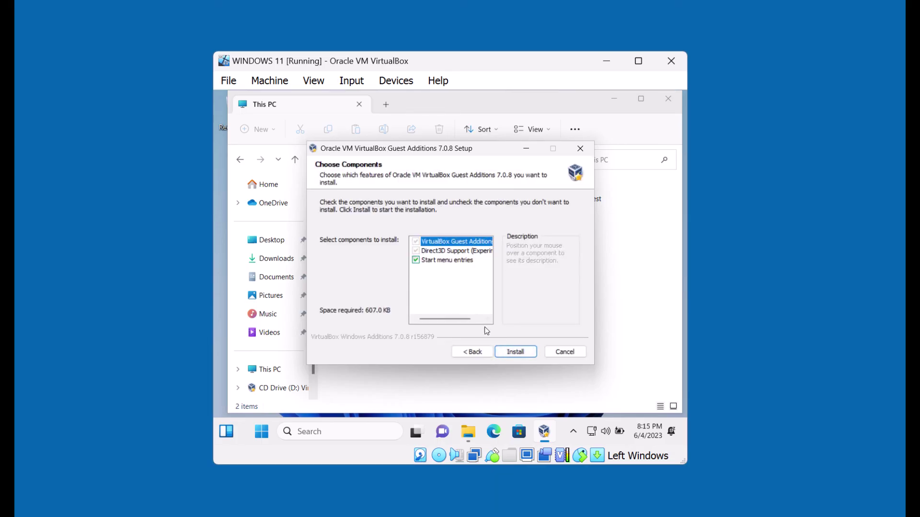
pyautogui.click(516, 352)
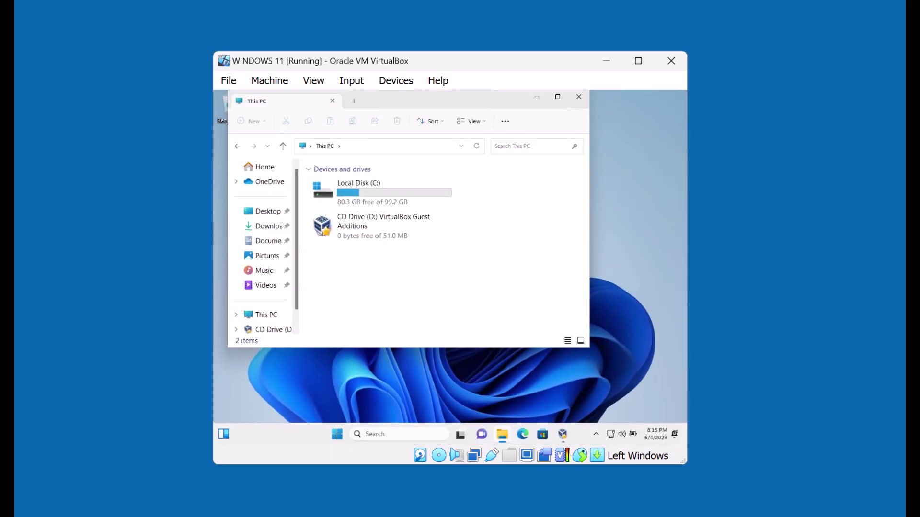
pyautogui.click(586, 99)
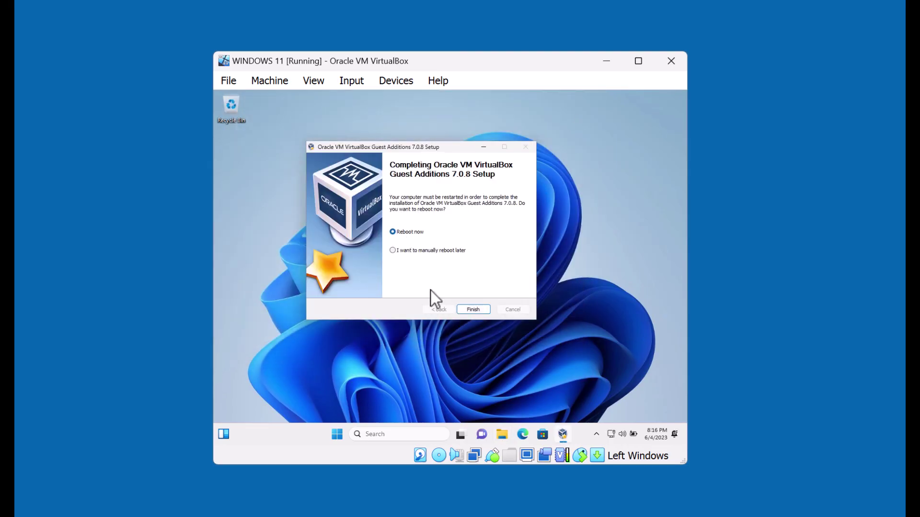
# Step: Finish the Guest Additions setup with an immediate reboot and sign in to the Admin account with the account password
pyautogui.click(472, 310)
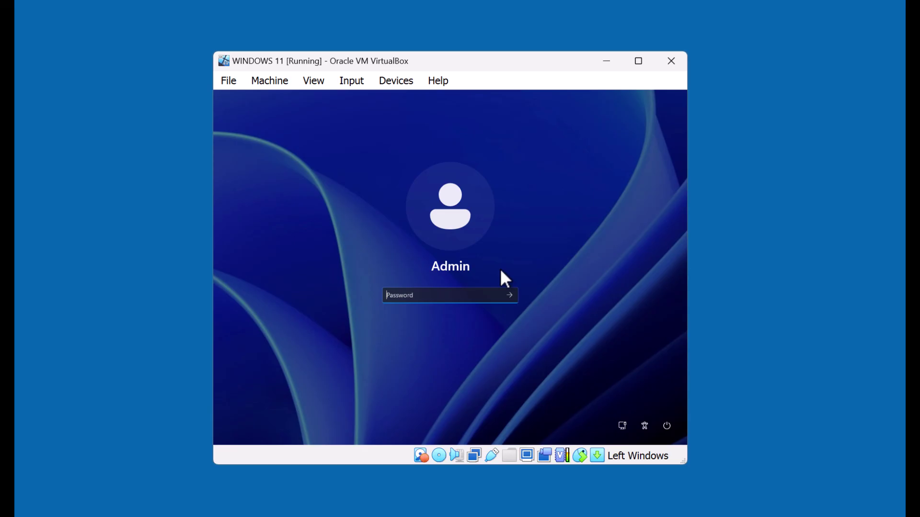
pyautogui.write('•••••••')
pyautogui.press('Return')
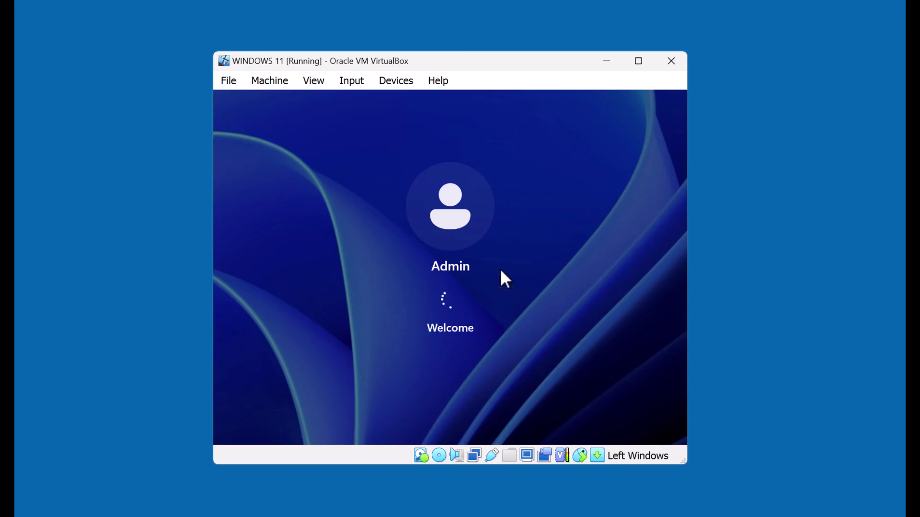